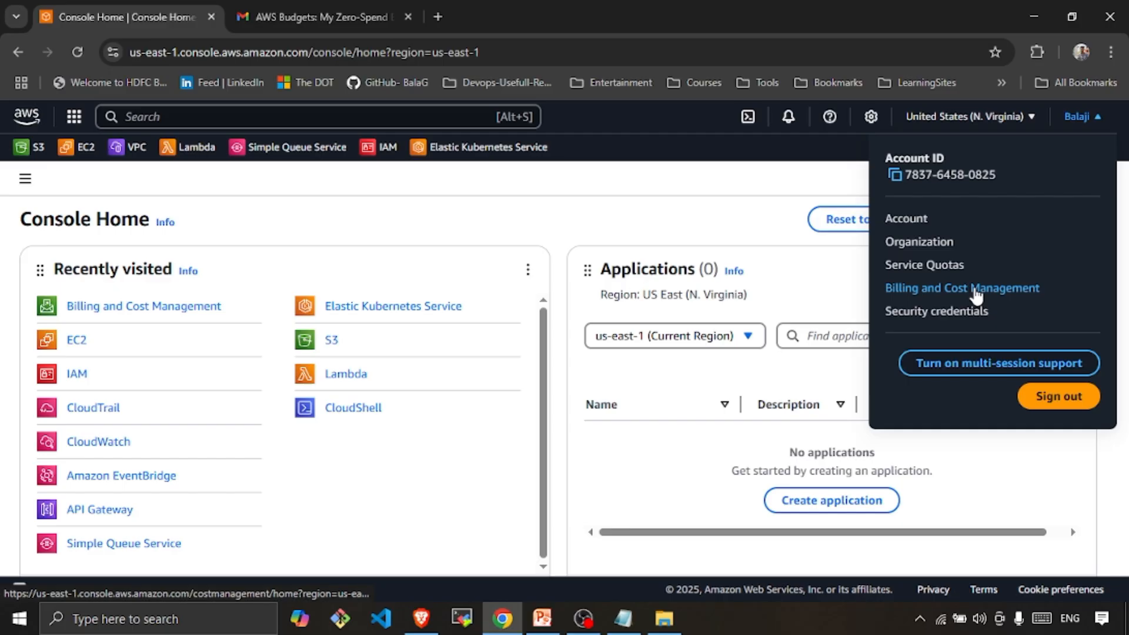
- Go from Billing and Cost Management to the Budgets overview listing the two existing budgets
{"action": "left_click", "coordinate": [976, 294]}
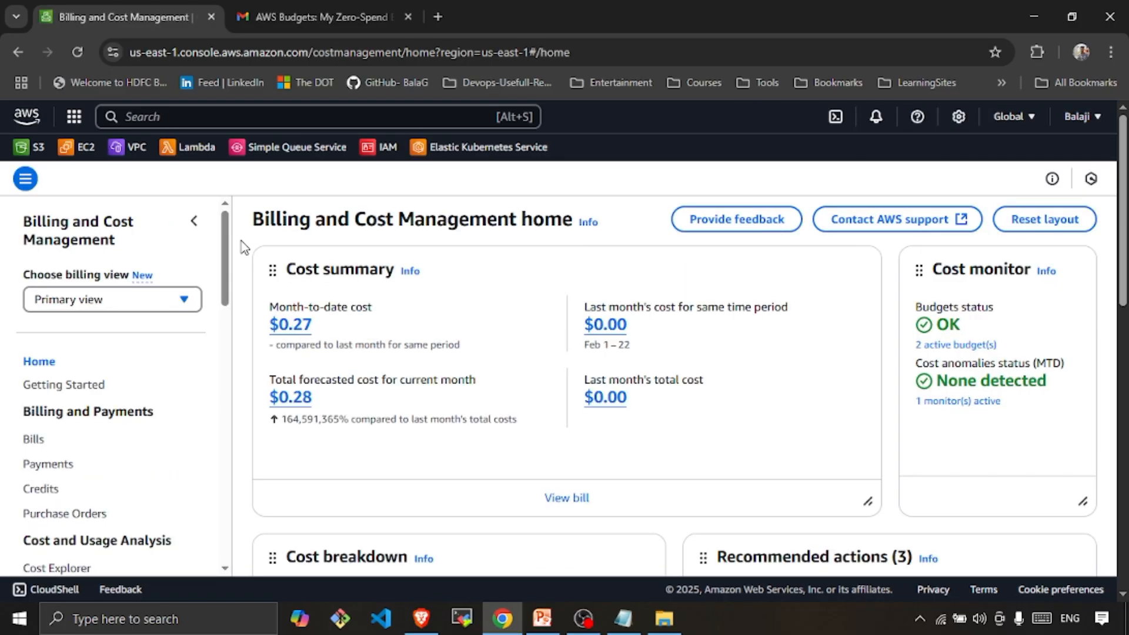
{"action": "left_click_drag", "start_coordinate": [225, 244], "coordinate": [217, 366]}
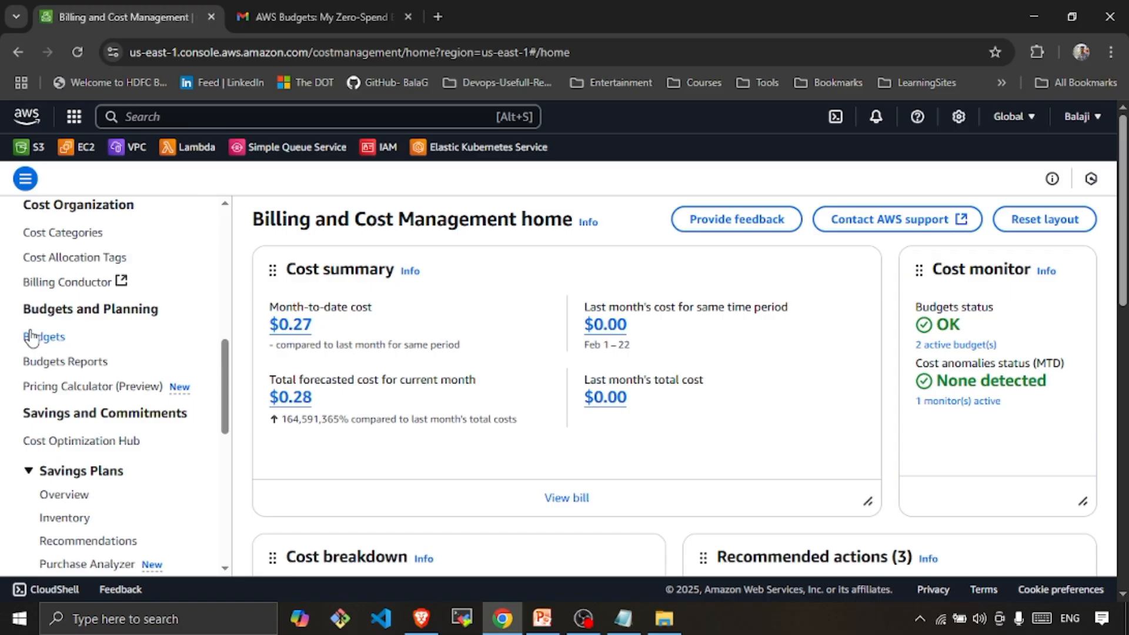
{"action": "left_click", "coordinate": [33, 337]}
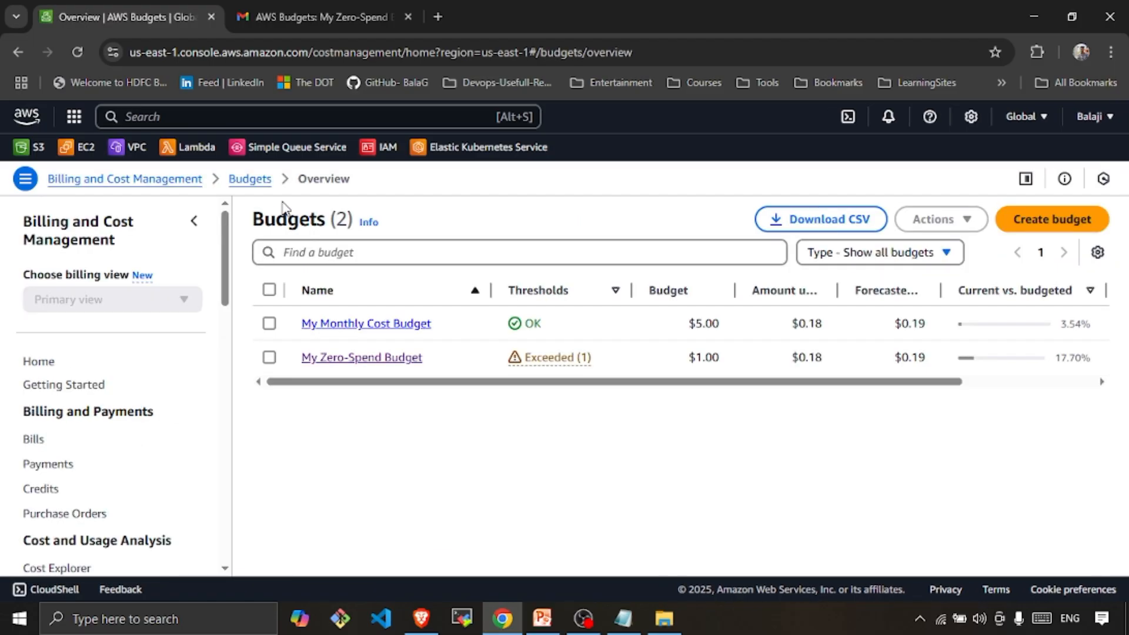
- Start a new budget and review the setup options and four budget templates
{"action": "left_click", "coordinate": [1079, 225]}
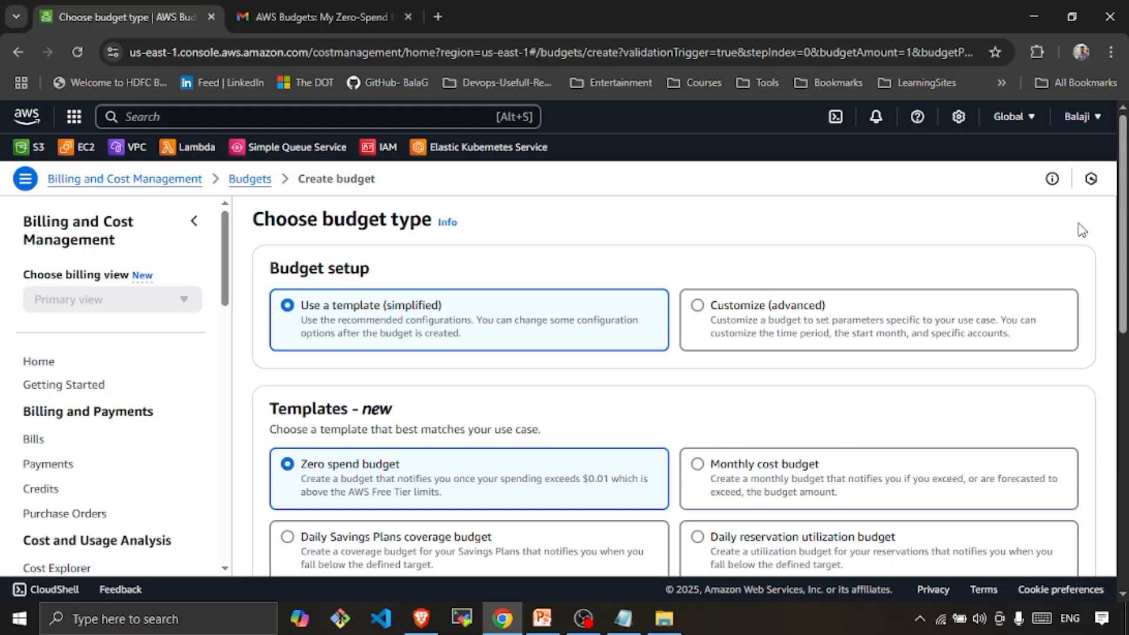
{"action": "scroll", "coordinate": [1078, 226], "scroll_direction": "down", "scroll_amount": 2}
{"action": "scroll", "coordinate": [684, 241], "scroll_direction": "up", "scroll_amount": 1}
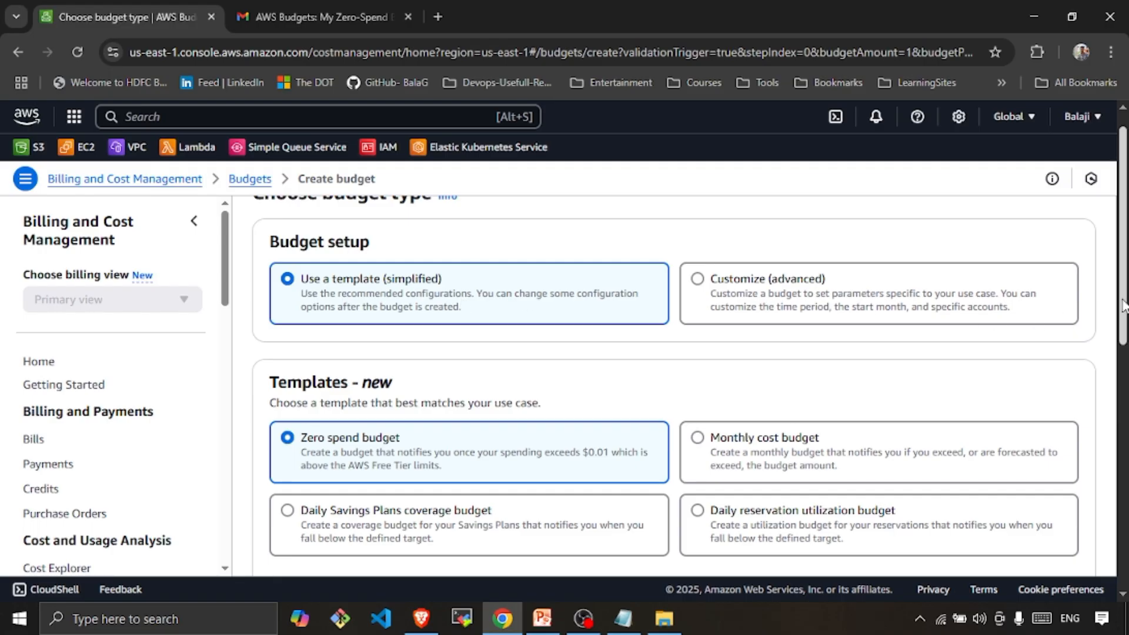
{"action": "scroll", "coordinate": [1122, 305], "scroll_direction": "down", "scroll_amount": 2}
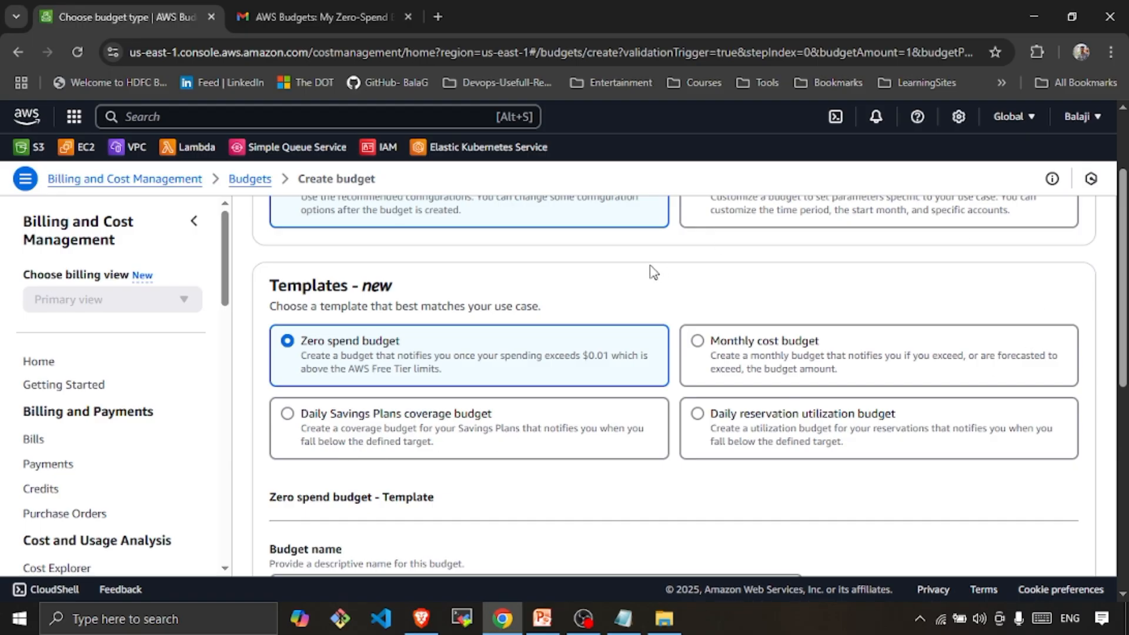
- Choose the Monthly cost budget template, name it 'Demo Monthly Cost Budget', and clear the 100 amount
{"action": "left_click", "coordinate": [714, 346]}
{"action": "scroll", "coordinate": [714, 346], "scroll_direction": "down", "scroll_amount": 4}
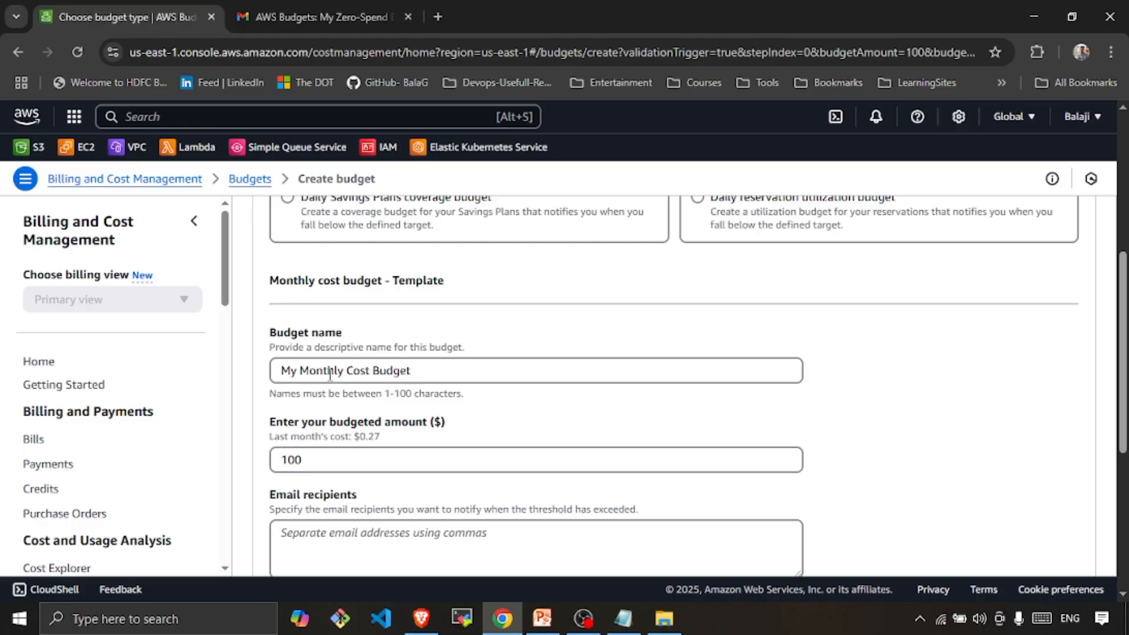
{"action": "left_click_drag", "start_coordinate": [345, 370], "coordinate": [209, 376]}
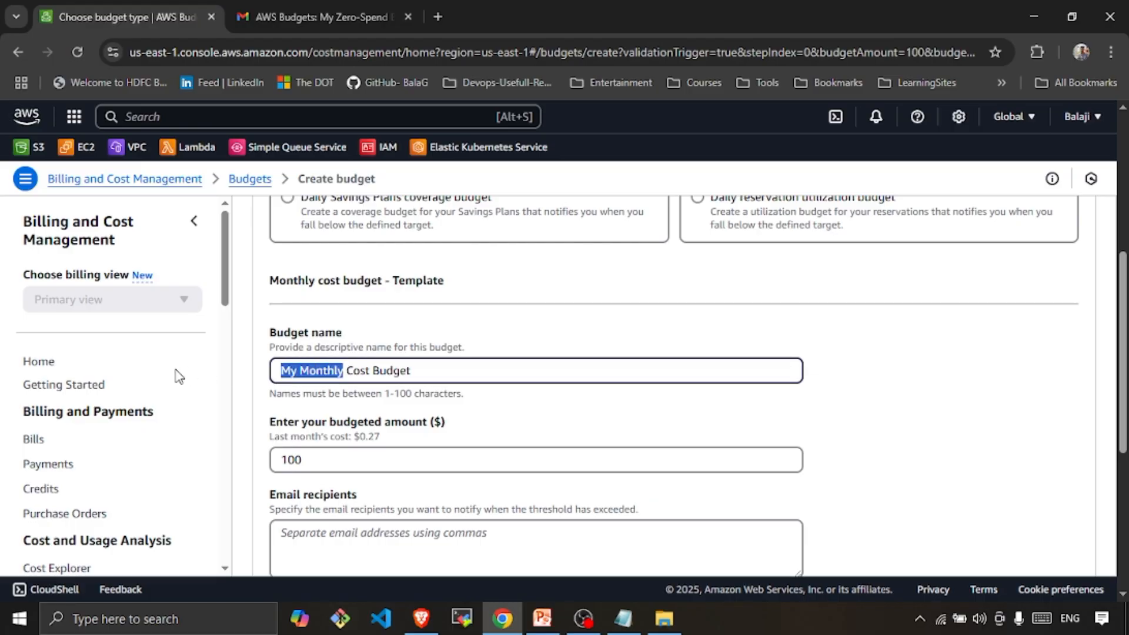
{"action": "type", "text": "Demo MOnt"}
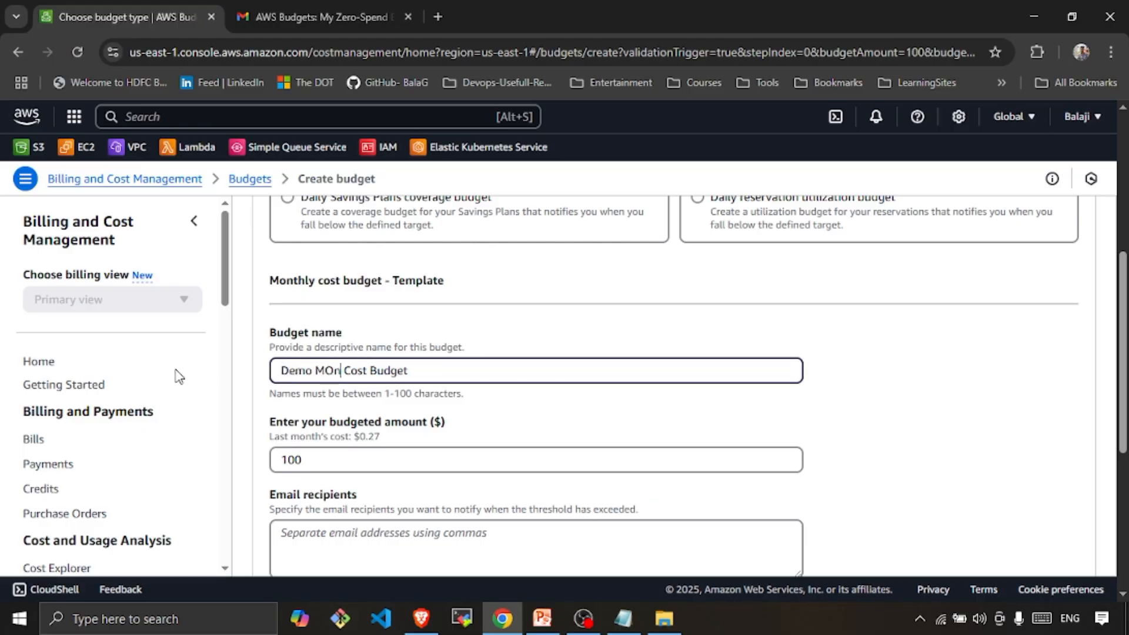
{"action": "key", "text": "BackSpace"}
{"action": "key", "text": "BackSpace"}
{"action": "key", "text": "BackSpace"}
{"action": "type", "text": "onthly"}
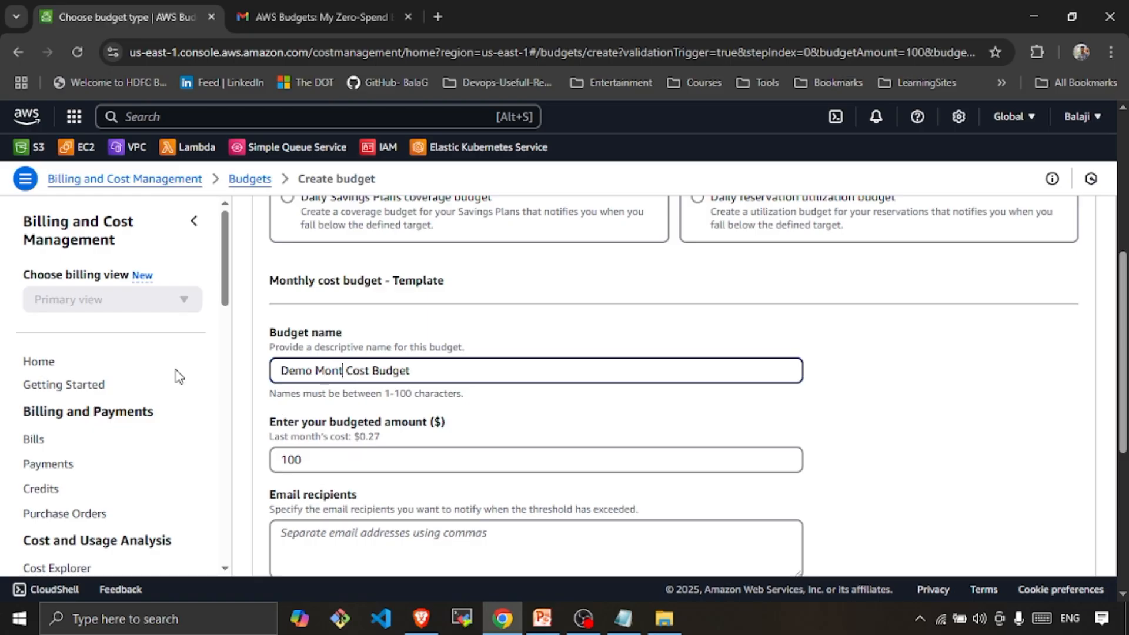
{"action": "left_click", "coordinate": [322, 464]}
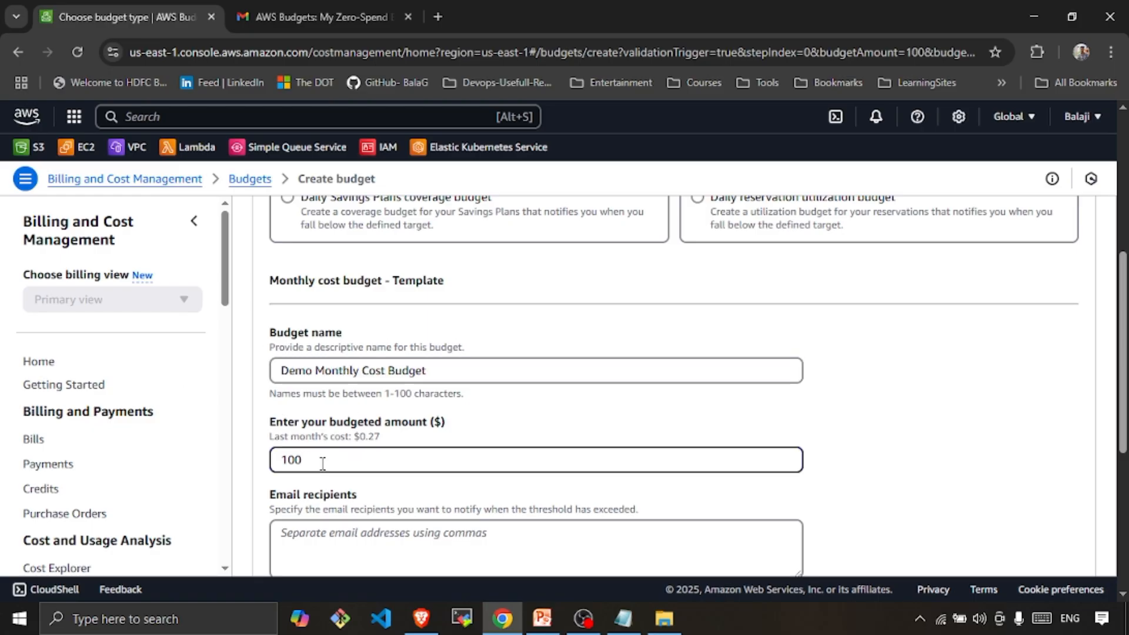
{"action": "key", "text": "BackSpace"}
{"action": "key", "text": "BackSpace"}
{"action": "key", "text": "BackSpace"}
- Set the budgeted amount to 3.00
{"action": "type", "text": "3"}
{"action": "left_click", "coordinate": [930, 409]}
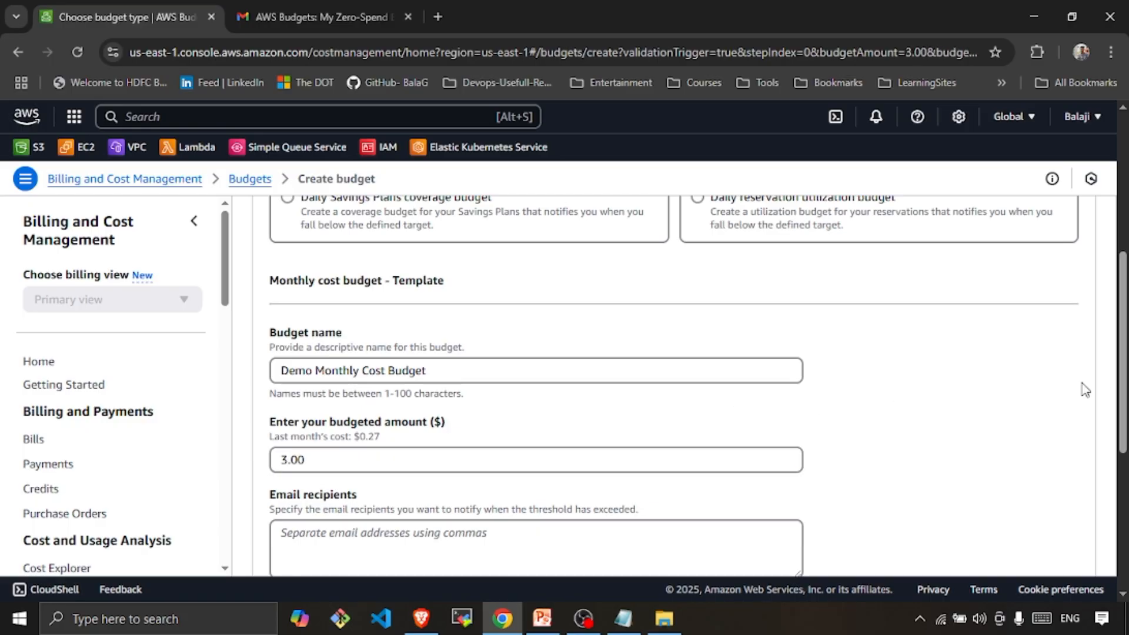
{"action": "scroll", "coordinate": [1086, 406], "scroll_direction": "down", "scroll_amount": 3}
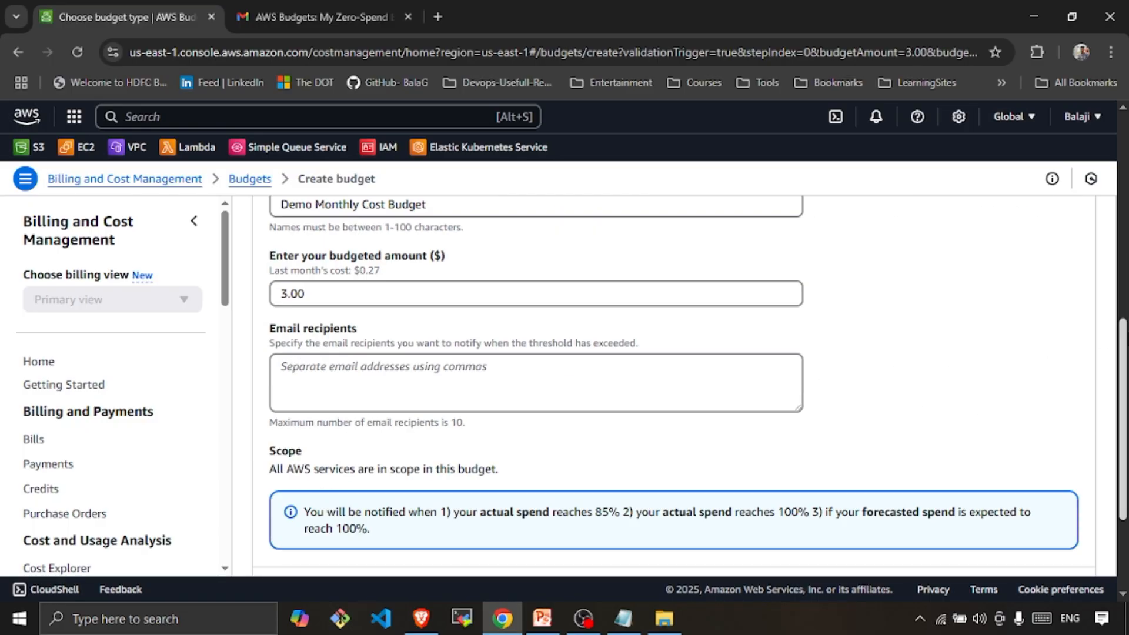
{"action": "scroll", "coordinate": [874, 293], "scroll_direction": "down", "scroll_amount": 1}
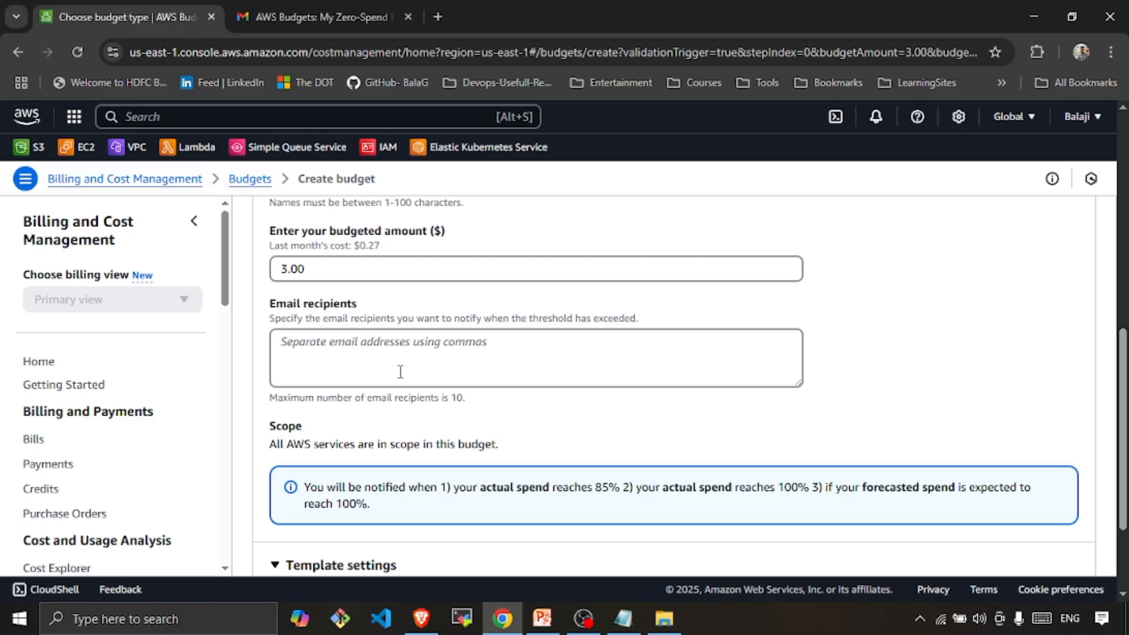
- Enter the alert recipient's e-mail address for the 85% and 100% spend notifications
{"action": "left_click", "coordinate": [353, 345]}
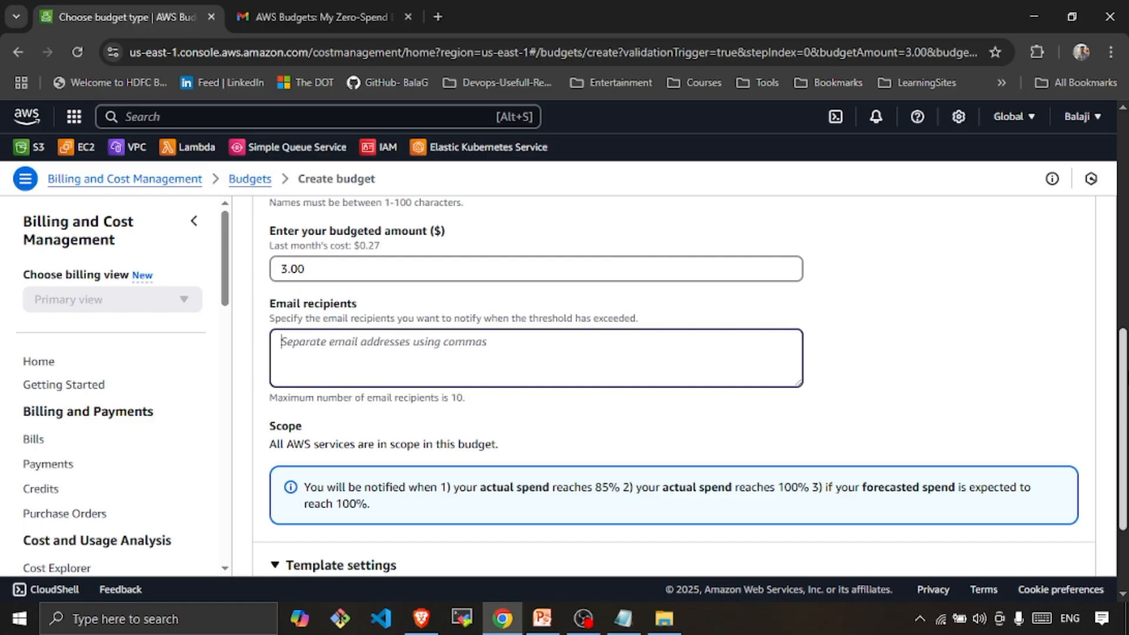
{"action": "scroll", "coordinate": [1125, 355], "scroll_direction": "up", "scroll_amount": 1}
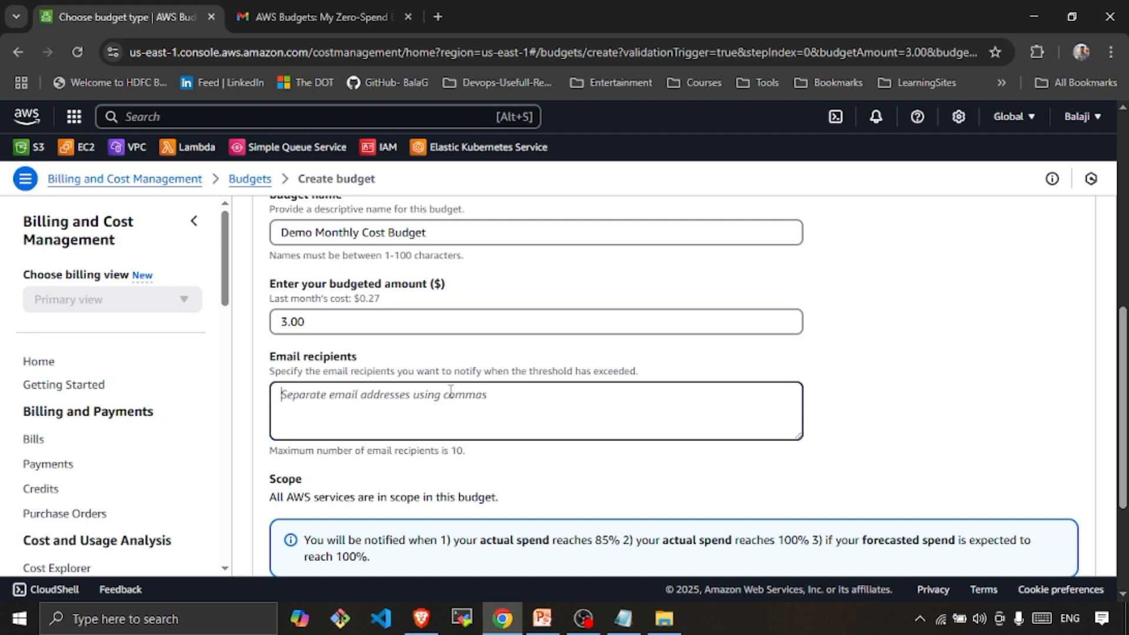
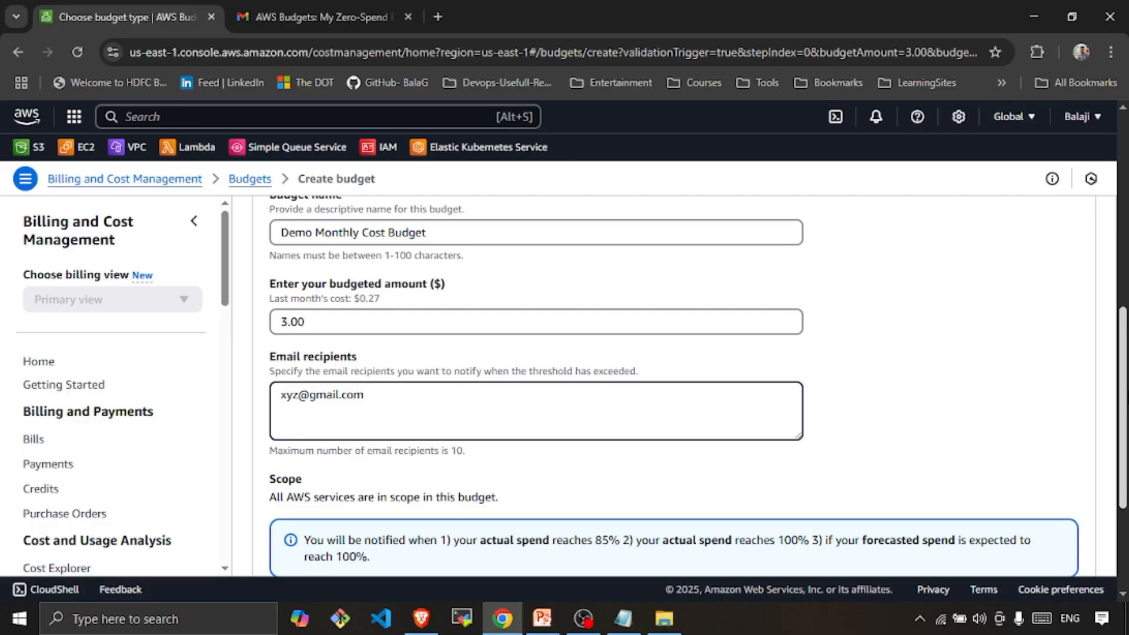
{"action": "scroll", "coordinate": [647, 382], "scroll_direction": "down", "scroll_amount": 3}
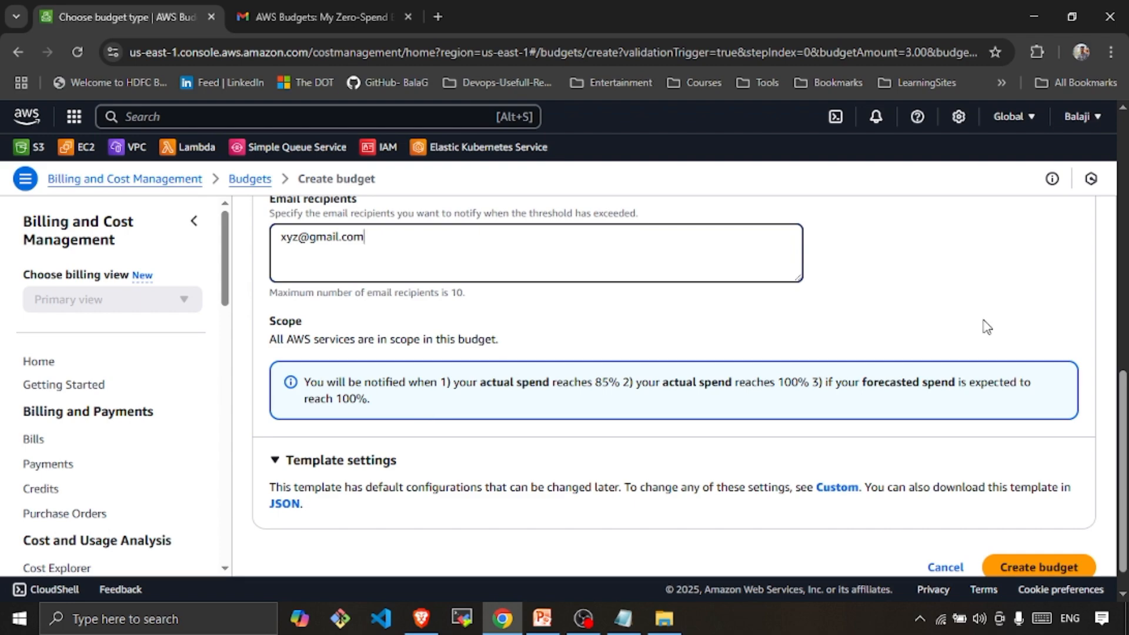
{"action": "left_click_drag", "start_coordinate": [1120, 391], "coordinate": [1120, 264]}
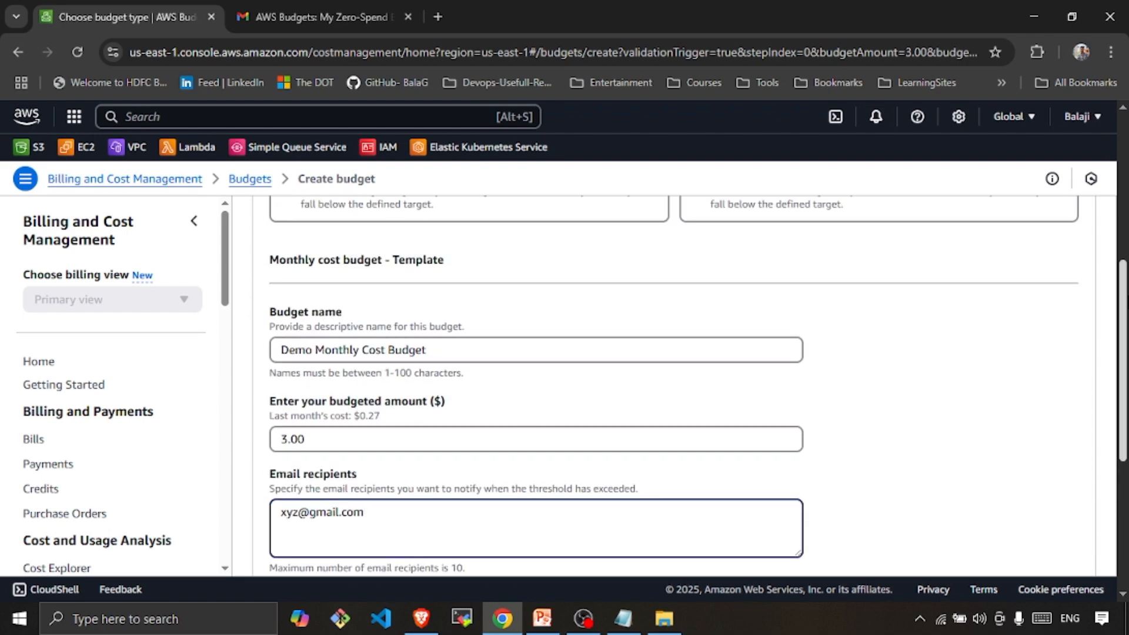
{"action": "scroll", "coordinate": [1011, 394], "scroll_direction": "down", "scroll_amount": 5}
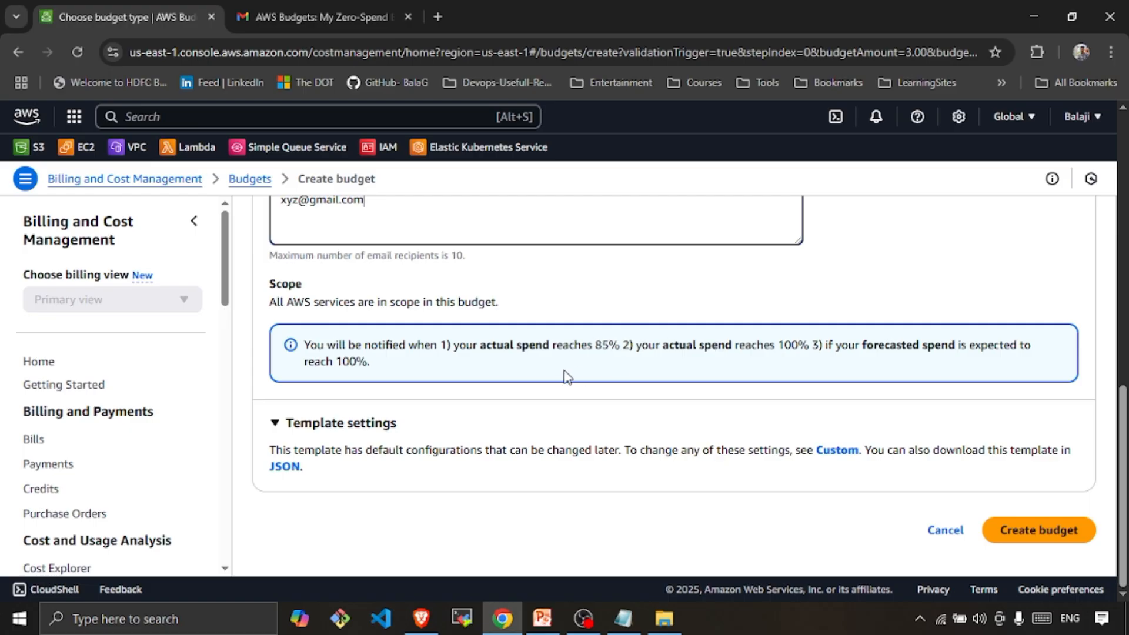
{"action": "scroll", "coordinate": [1110, 325], "scroll_direction": "up", "scroll_amount": 3}
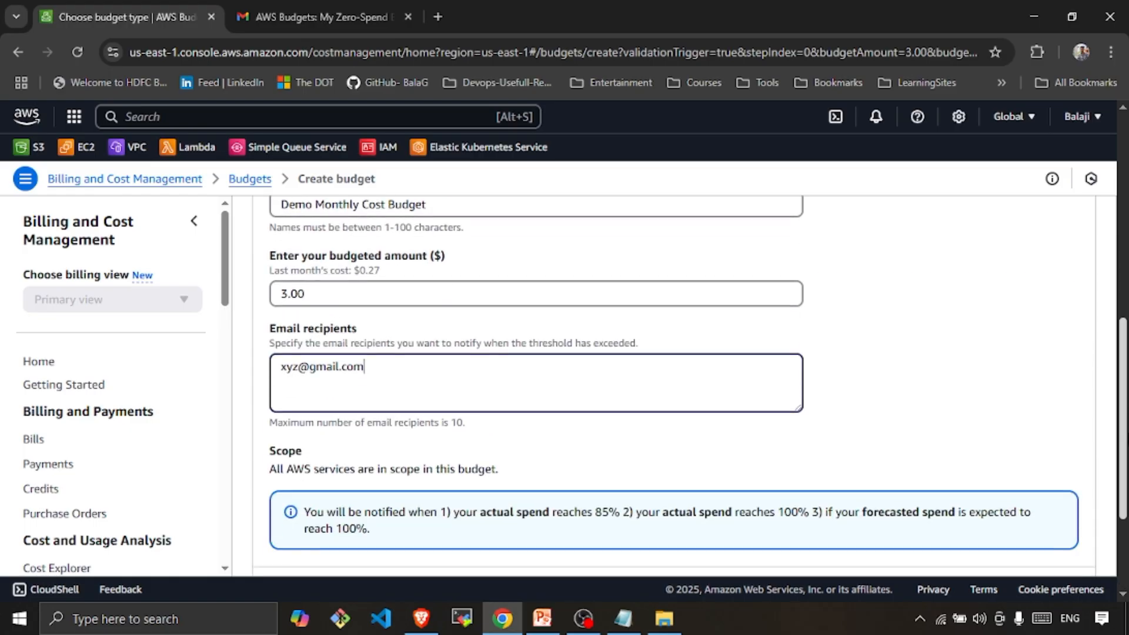
{"action": "scroll", "coordinate": [699, 455], "scroll_direction": "down", "scroll_amount": 3}
{"action": "scroll", "coordinate": [1111, 339], "scroll_direction": "up", "scroll_amount": 4}
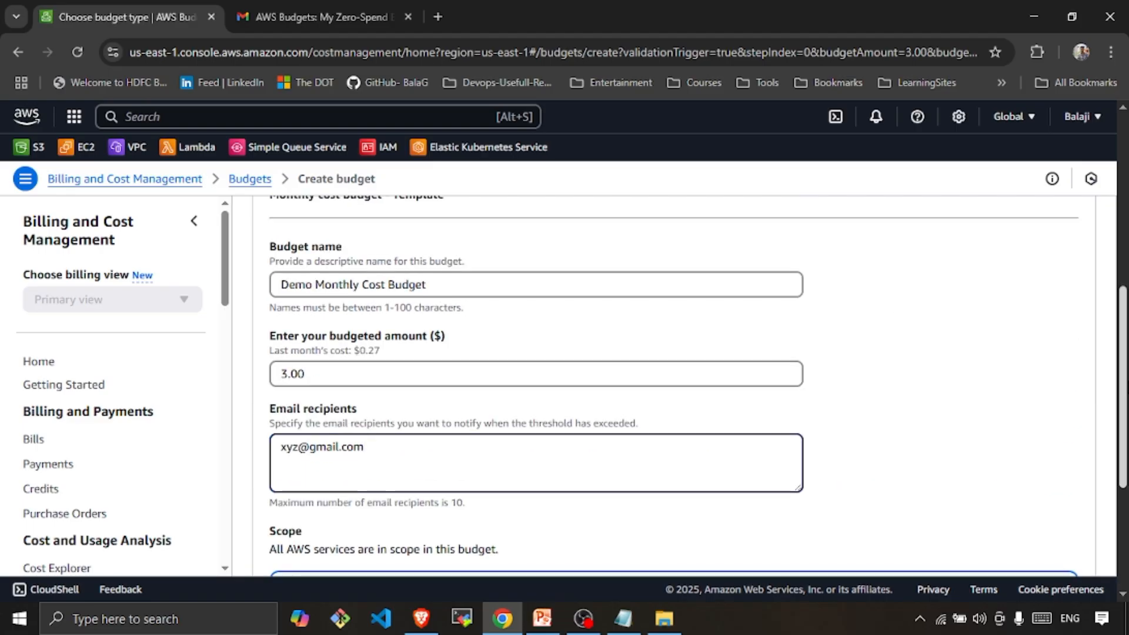
{"action": "scroll", "coordinate": [673, 382], "scroll_direction": "down", "scroll_amount": 4}
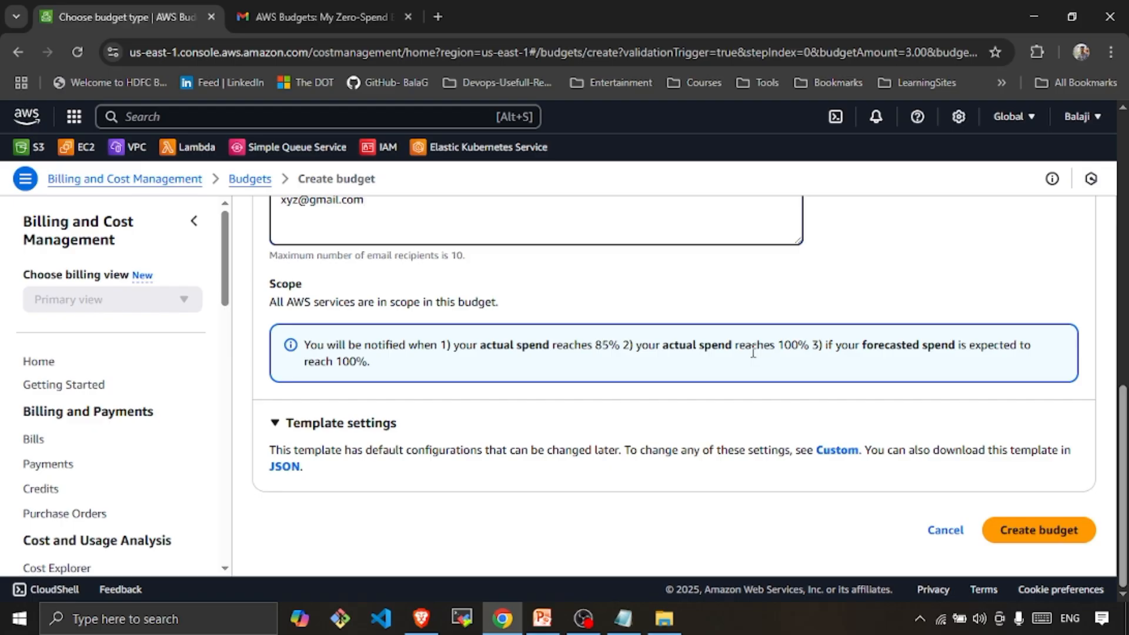
{"action": "scroll", "coordinate": [1126, 388], "scroll_direction": "up", "scroll_amount": 4}
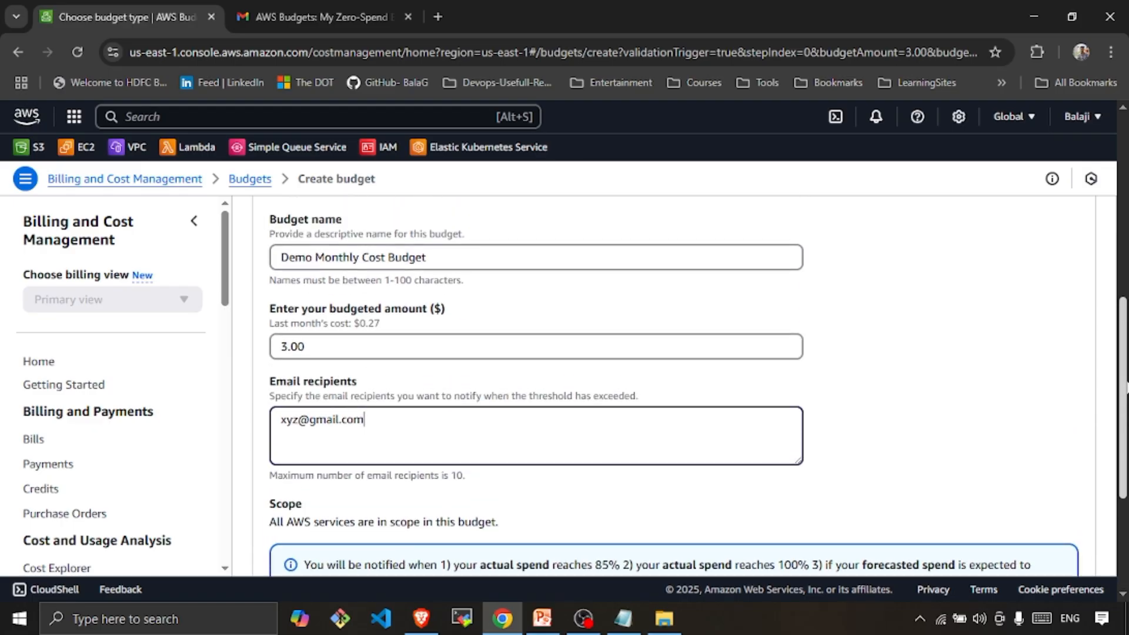
{"action": "scroll", "coordinate": [1126, 388], "scroll_direction": "down", "scroll_amount": 4}
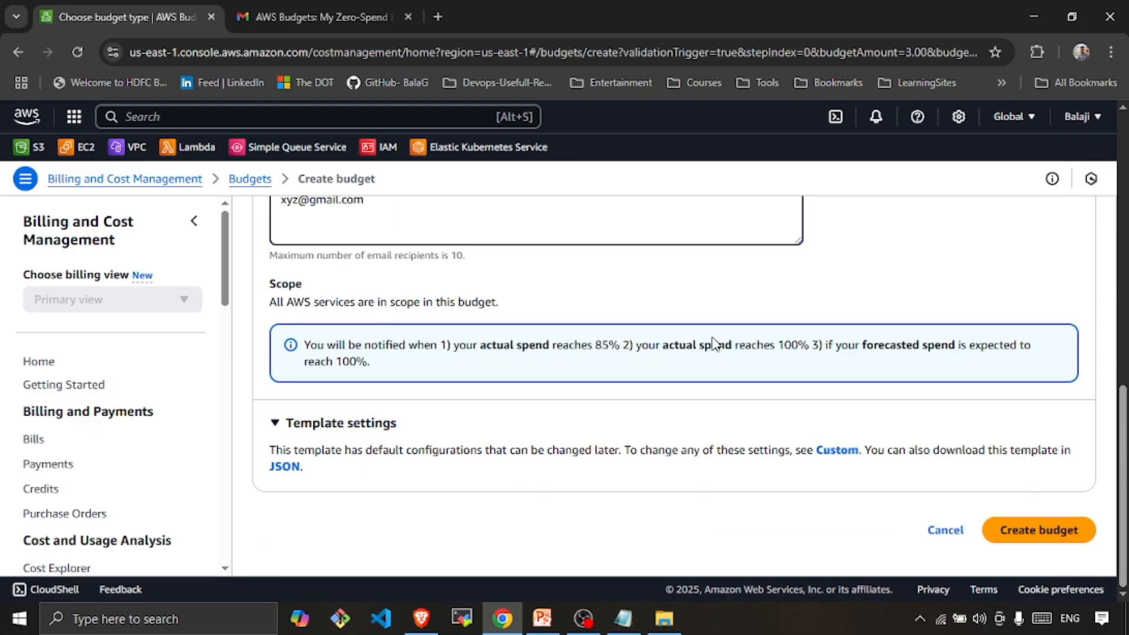
{"action": "scroll", "coordinate": [1123, 382], "scroll_direction": "up", "scroll_amount": 2}
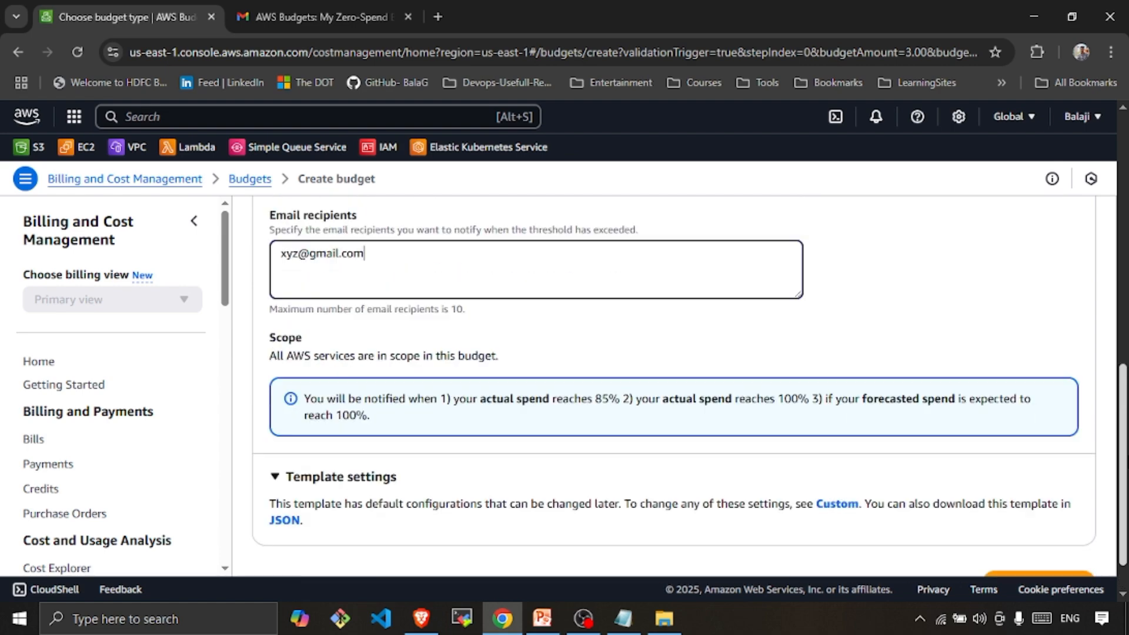
{"action": "scroll", "coordinate": [1123, 382], "scroll_direction": "down", "scroll_amount": 1}
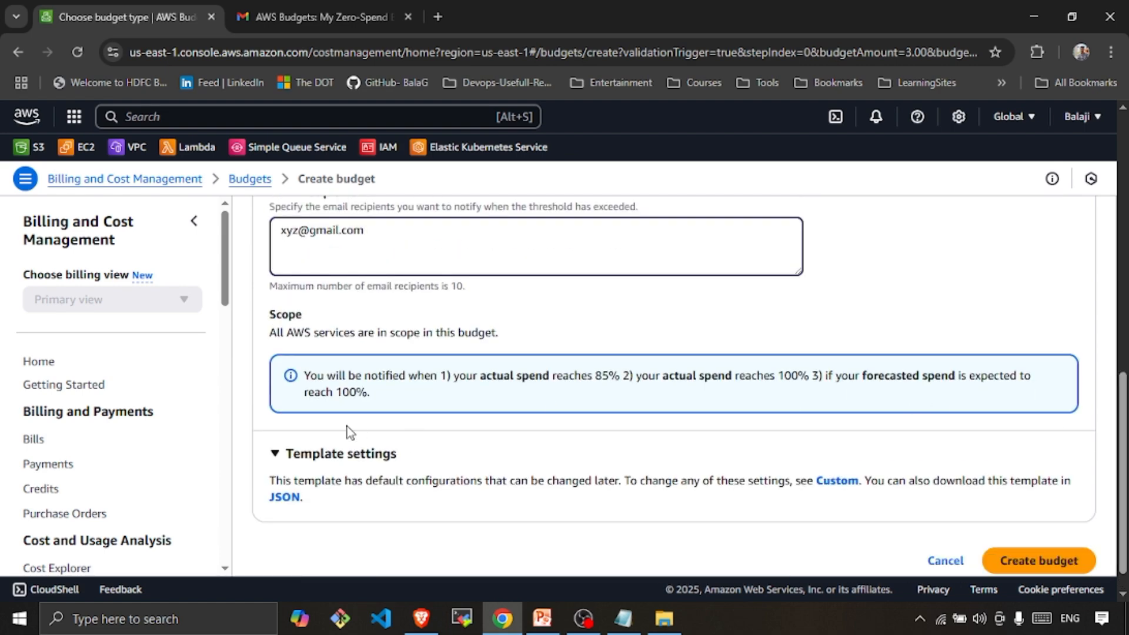
- Create the Demo Monthly Cost Budget ($3.00) and confirm it now appears
{"action": "left_click", "coordinate": [1081, 566]}
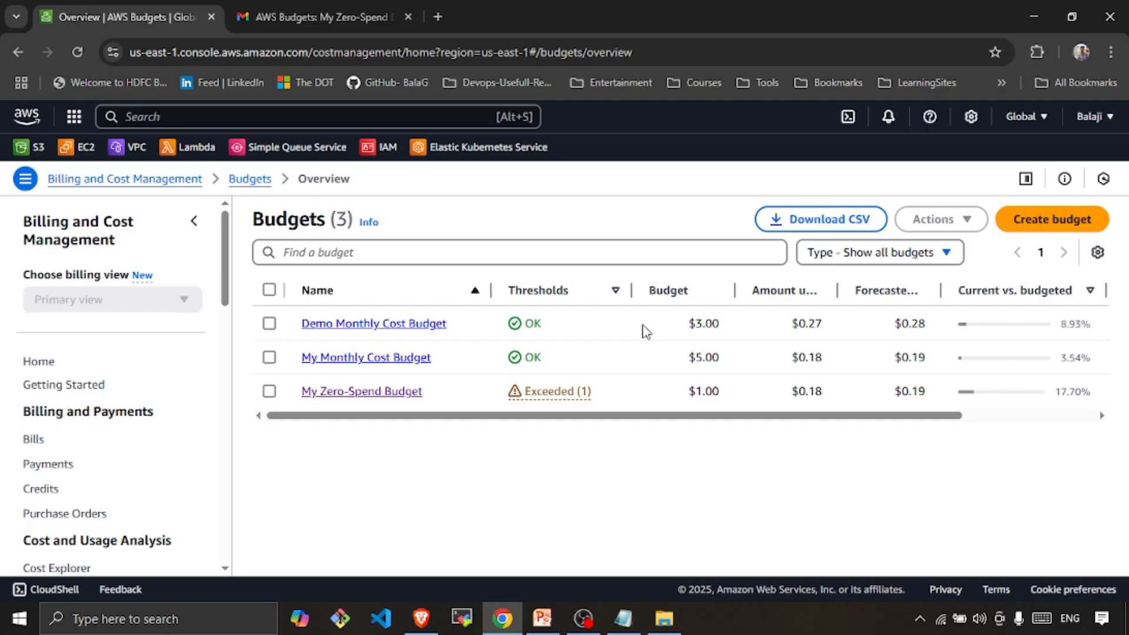
{"action": "scroll", "coordinate": [232, 290], "scroll_direction": "down", "scroll_amount": 3}
{"action": "scroll", "coordinate": [228, 257], "scroll_direction": "up", "scroll_amount": 3}
{"action": "left_click", "coordinate": [35, 435]}
{"action": "scroll", "coordinate": [917, 403], "scroll_direction": "down", "scroll_amount": 5}
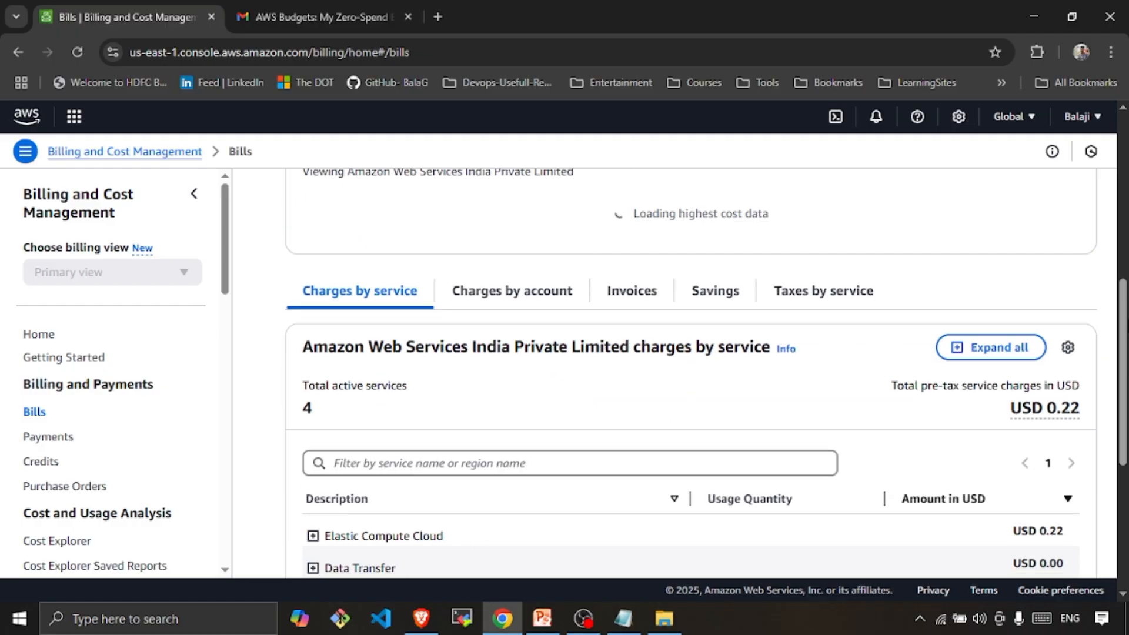
{"action": "left_click_drag", "start_coordinate": [1121, 336], "coordinate": [1117, 238]}
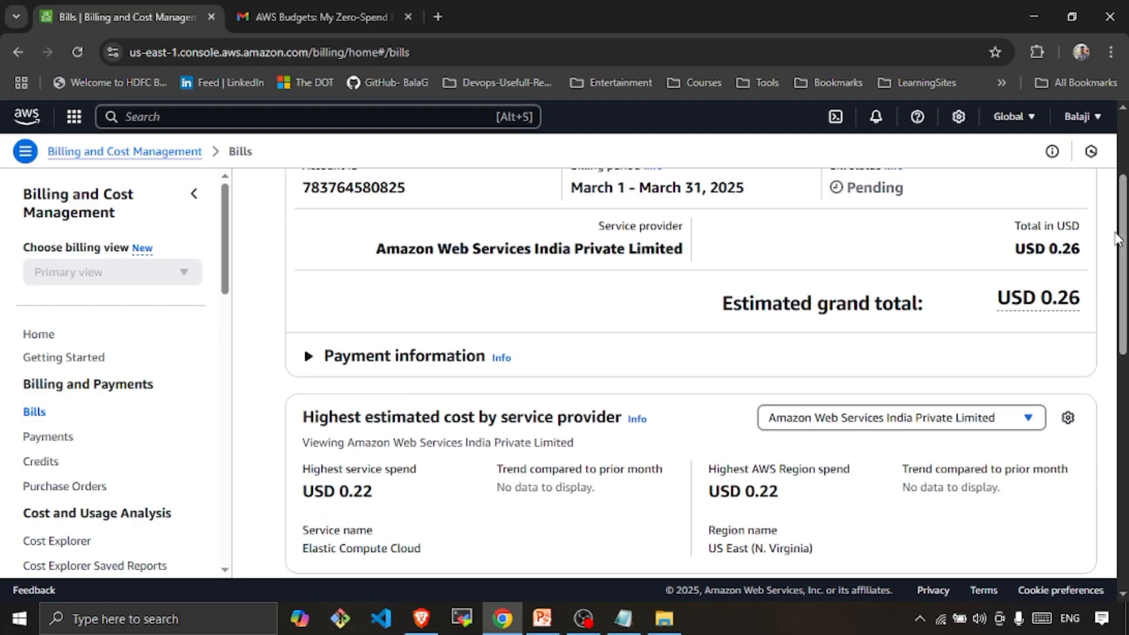
{"action": "scroll", "coordinate": [1076, 315], "scroll_direction": "up", "scroll_amount": 2}
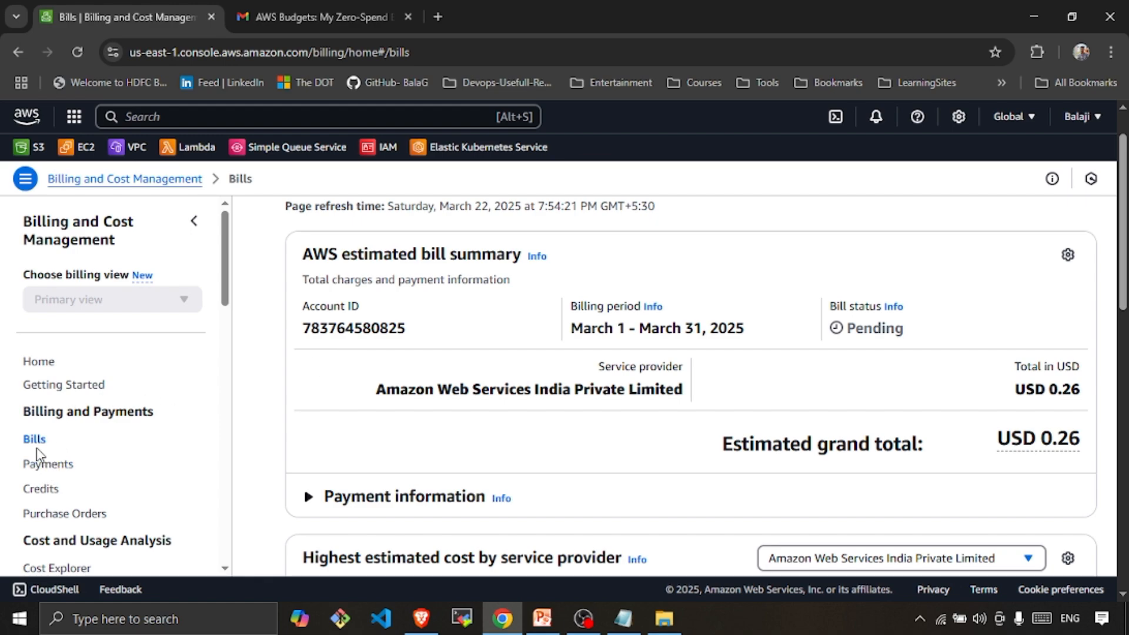
{"action": "left_click_drag", "start_coordinate": [224, 303], "coordinate": [224, 365]}
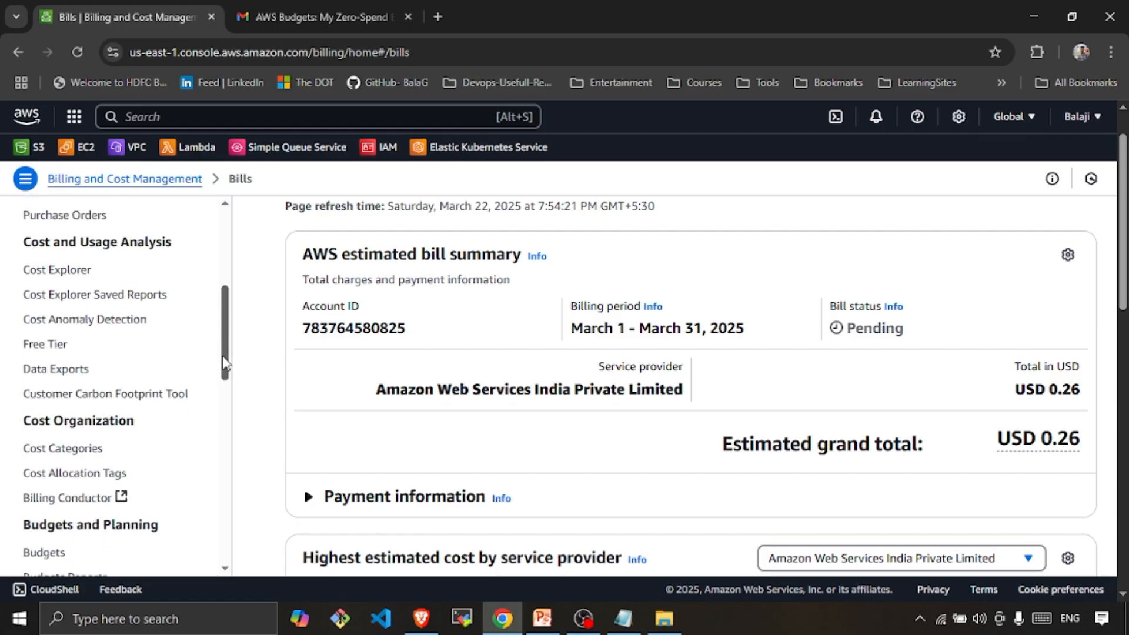
{"action": "left_click", "coordinate": [43, 552]}
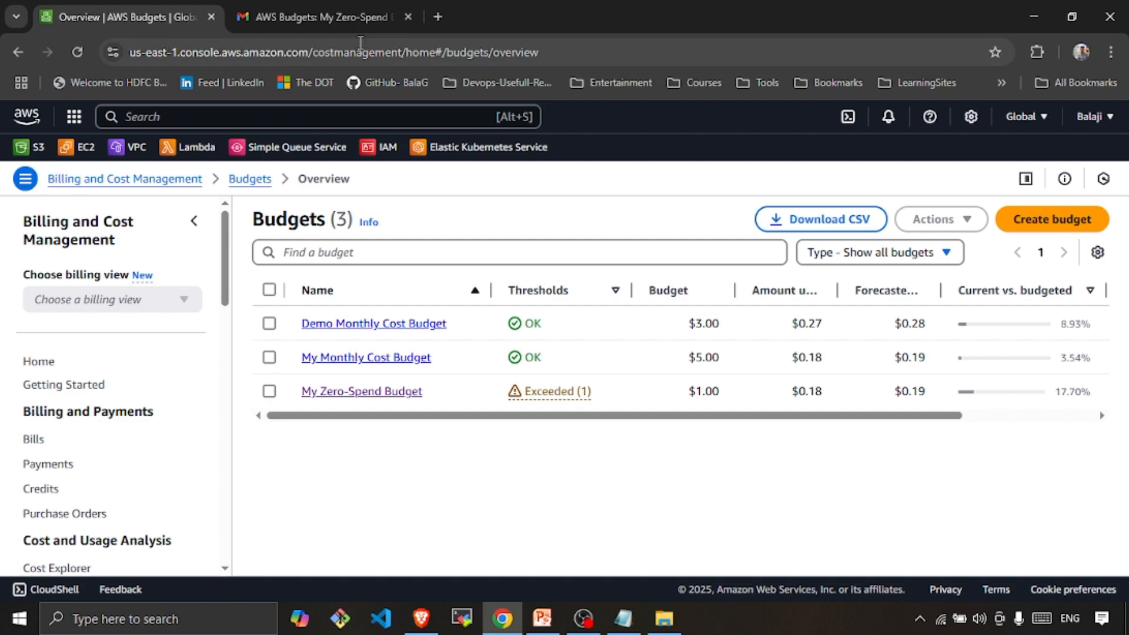
{"action": "left_click", "coordinate": [340, 19]}
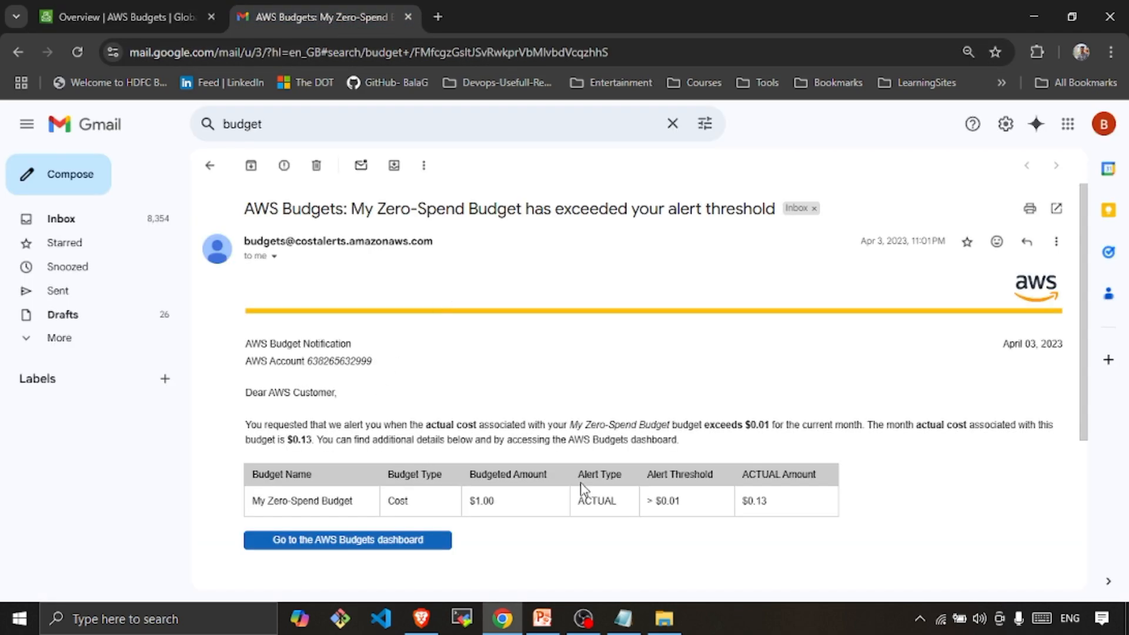
{"action": "left_click_drag", "start_coordinate": [796, 507], "coordinate": [221, 474]}
{"action": "left_click", "coordinate": [579, 381]}
{"action": "key", "text": "ctrl+Tab"}
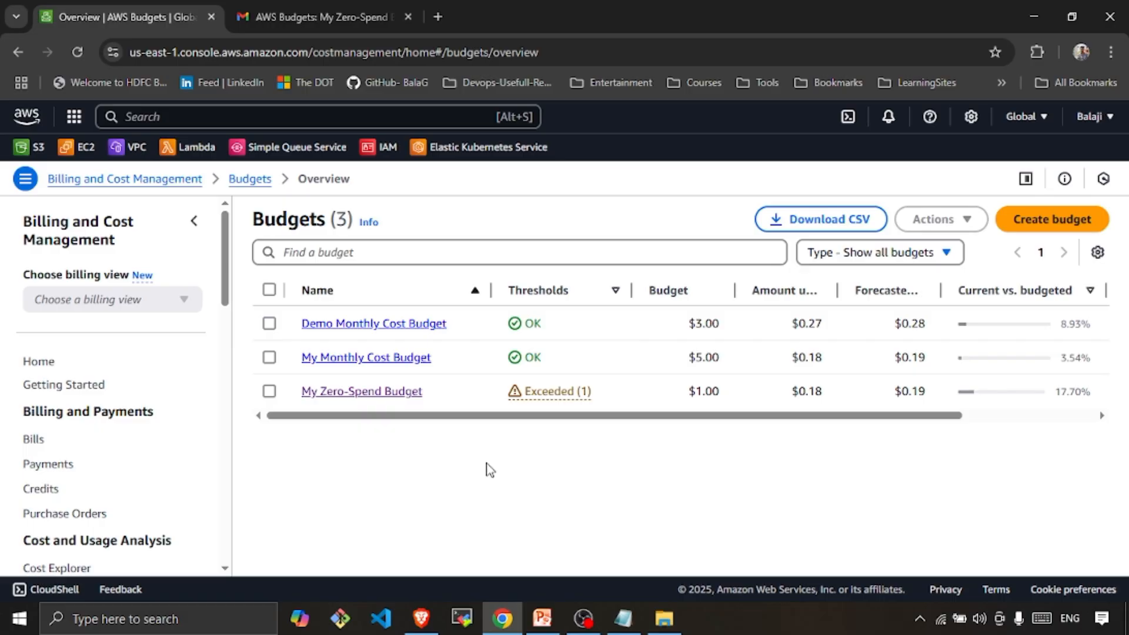